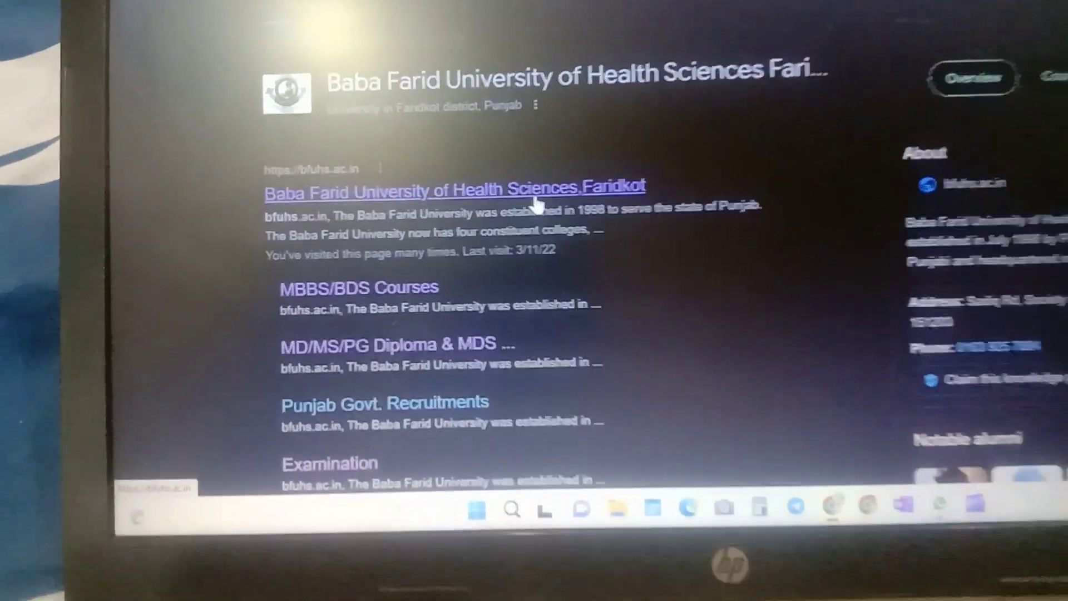
Reach the BFUHS MBBS/BDS admissions notices from the search result via Admissions > MBBS/BDS Courses.
{"action": "left_click", "coordinate": [536, 204]}
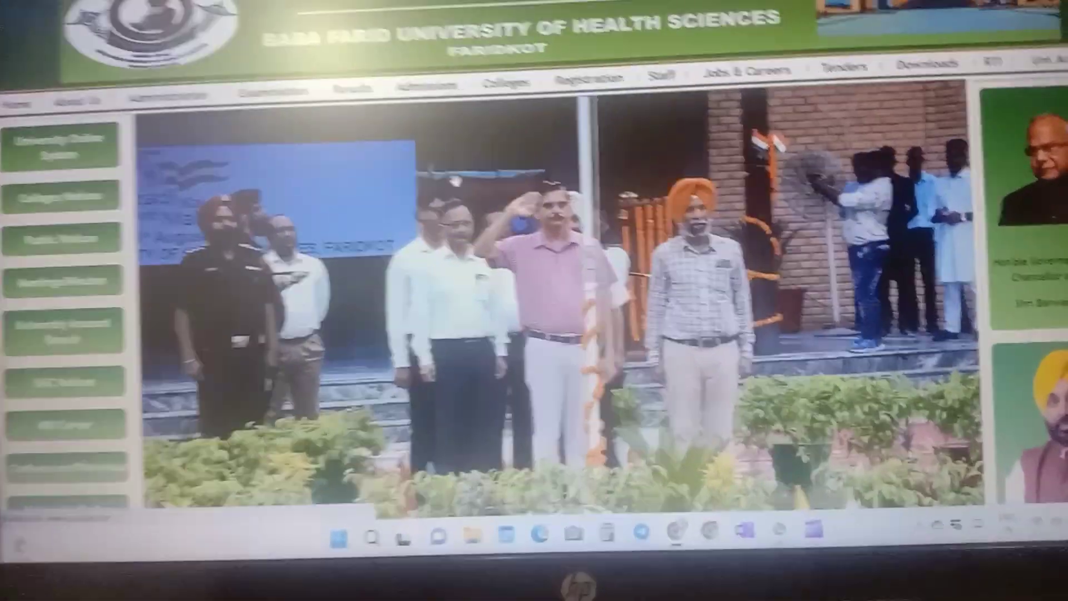
{"action": "mouse_move", "coordinate": [347, 71]}
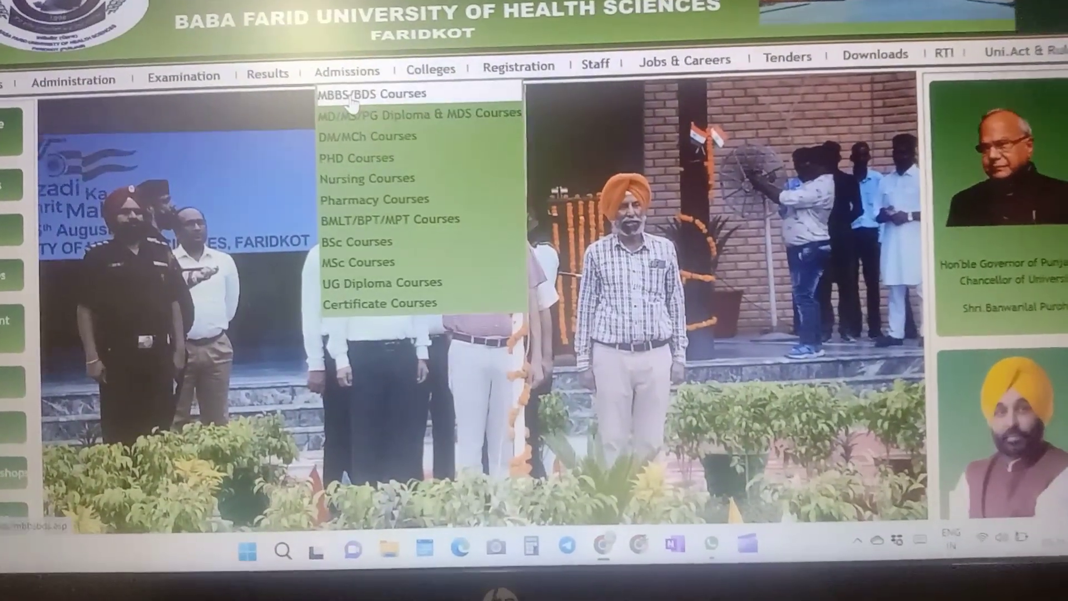
{"action": "left_click", "coordinate": [372, 94]}
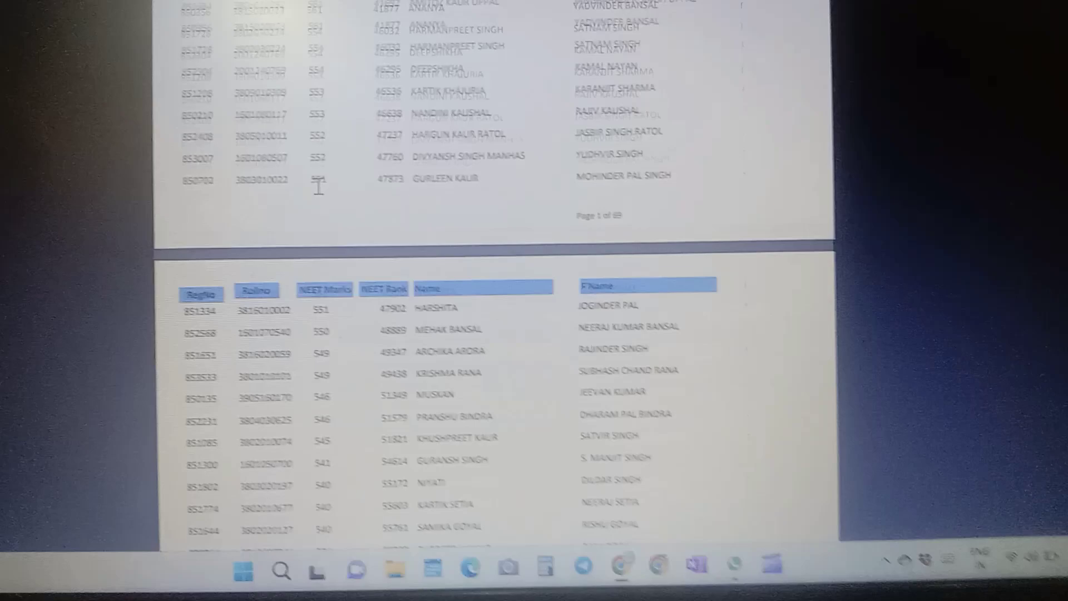
{"action": "scroll", "coordinate": [367, 193], "scroll_direction": "down", "scroll_amount": 5}
{"action": "scroll", "coordinate": [402, 232], "scroll_direction": "down", "scroll_amount": 4}
{"action": "scroll", "coordinate": [402, 232], "scroll_direction": "down", "scroll_amount": 5}
{"action": "scroll", "coordinate": [417, 292], "scroll_direction": "down", "scroll_amount": 4}
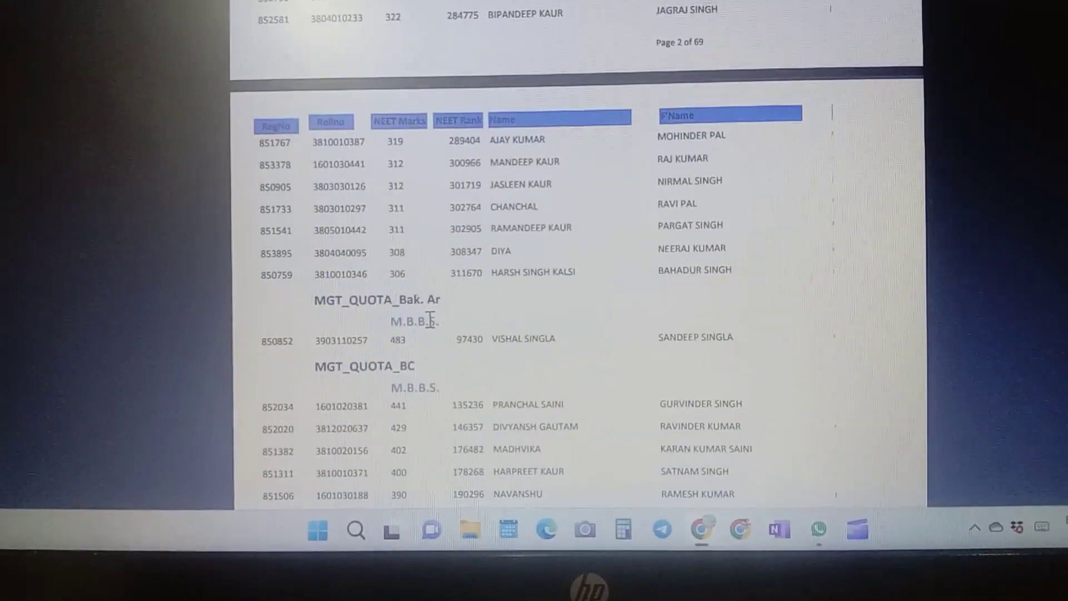
{"action": "scroll", "coordinate": [434, 359], "scroll_direction": "down", "scroll_amount": 2}
{"action": "scroll", "coordinate": [437, 335], "scroll_direction": "down", "scroll_amount": 5}
{"action": "scroll", "coordinate": [441, 355], "scroll_direction": "down", "scroll_amount": 2}
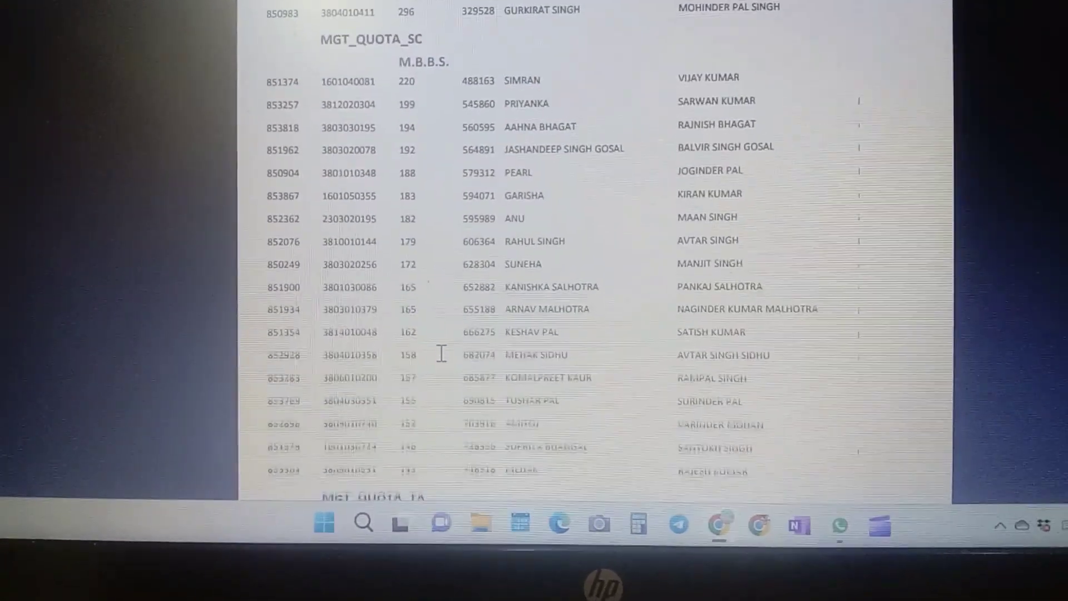
{"action": "scroll", "coordinate": [440, 350], "scroll_direction": "down", "scroll_amount": 6}
{"action": "scroll", "coordinate": [435, 351], "scroll_direction": "down", "scroll_amount": 4}
{"action": "scroll", "coordinate": [426, 343], "scroll_direction": "down", "scroll_amount": 3}
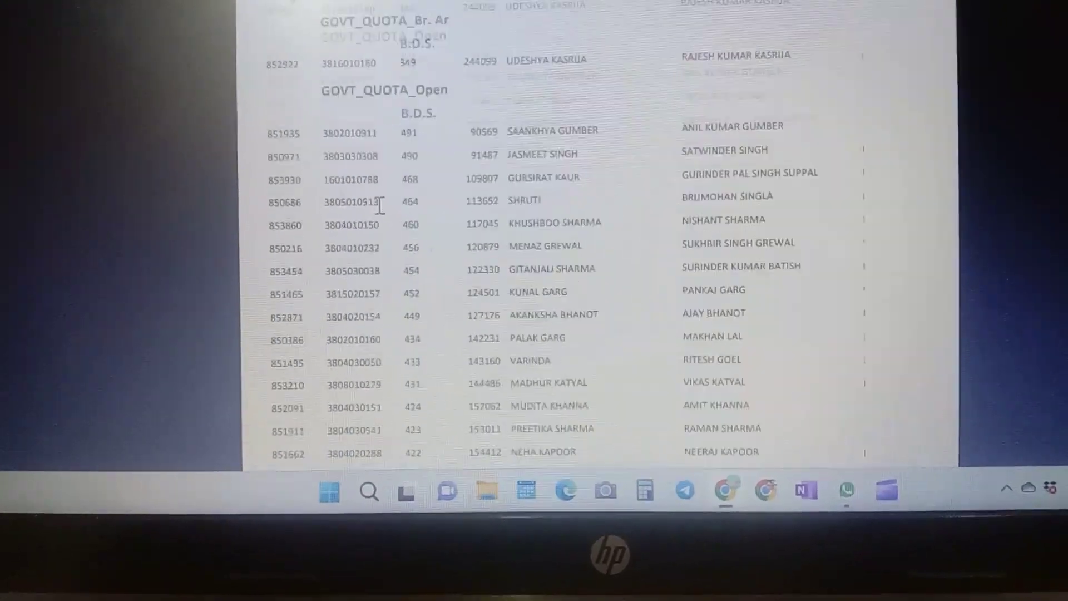
{"action": "scroll", "coordinate": [381, 250], "scroll_direction": "down", "scroll_amount": 6}
{"action": "scroll", "coordinate": [381, 211], "scroll_direction": "down", "scroll_amount": 5}
{"action": "scroll", "coordinate": [381, 210], "scroll_direction": "down", "scroll_amount": 4}
{"action": "scroll", "coordinate": [382, 208], "scroll_direction": "down", "scroll_amount": 5}
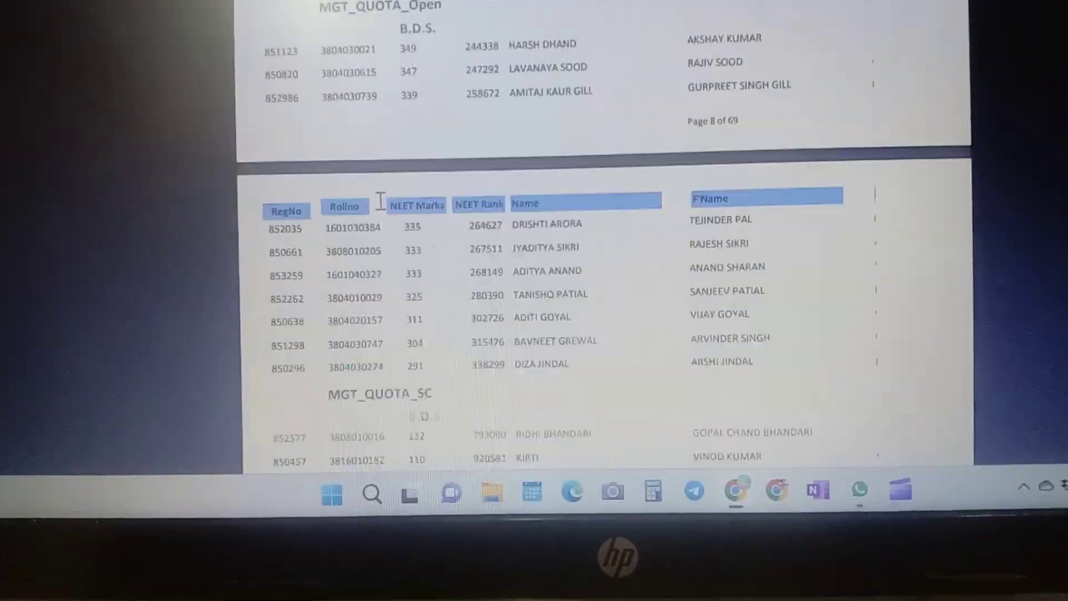
{"action": "scroll", "coordinate": [384, 207], "scroll_direction": "down", "scroll_amount": 2}
{"action": "scroll", "coordinate": [383, 208], "scroll_direction": "down", "scroll_amount": 2}
{"action": "scroll", "coordinate": [382, 211], "scroll_direction": "down", "scroll_amount": 4}
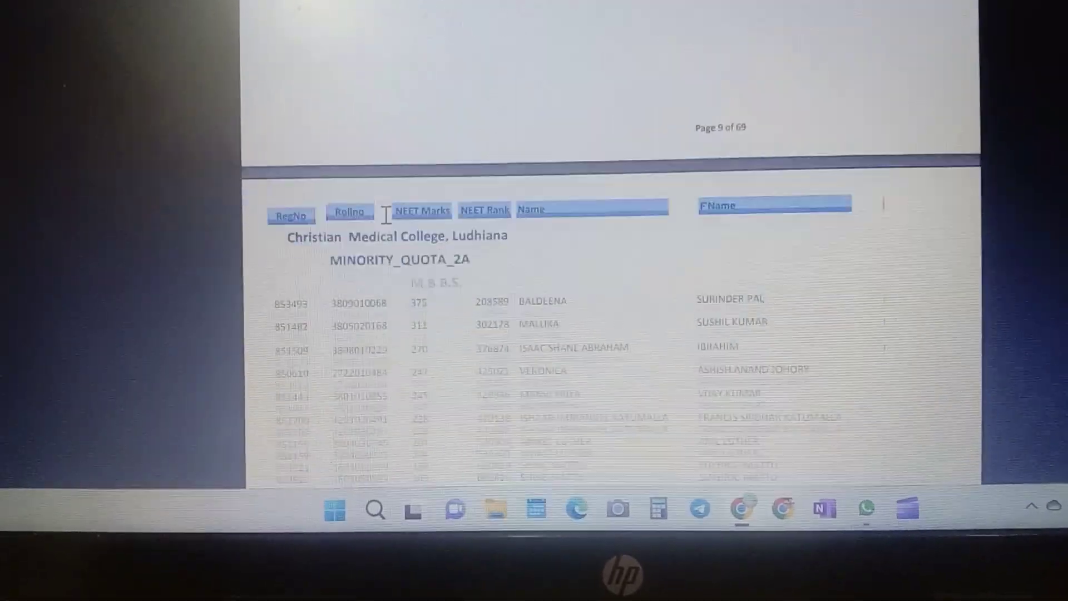
{"action": "scroll", "coordinate": [381, 210], "scroll_direction": "down", "scroll_amount": 3}
{"action": "scroll", "coordinate": [381, 210], "scroll_direction": "down", "scroll_amount": 6}
{"action": "scroll", "coordinate": [333, 217], "scroll_direction": "down", "scroll_amount": 4}
{"action": "scroll", "coordinate": [306, 221], "scroll_direction": "down", "scroll_amount": 5}
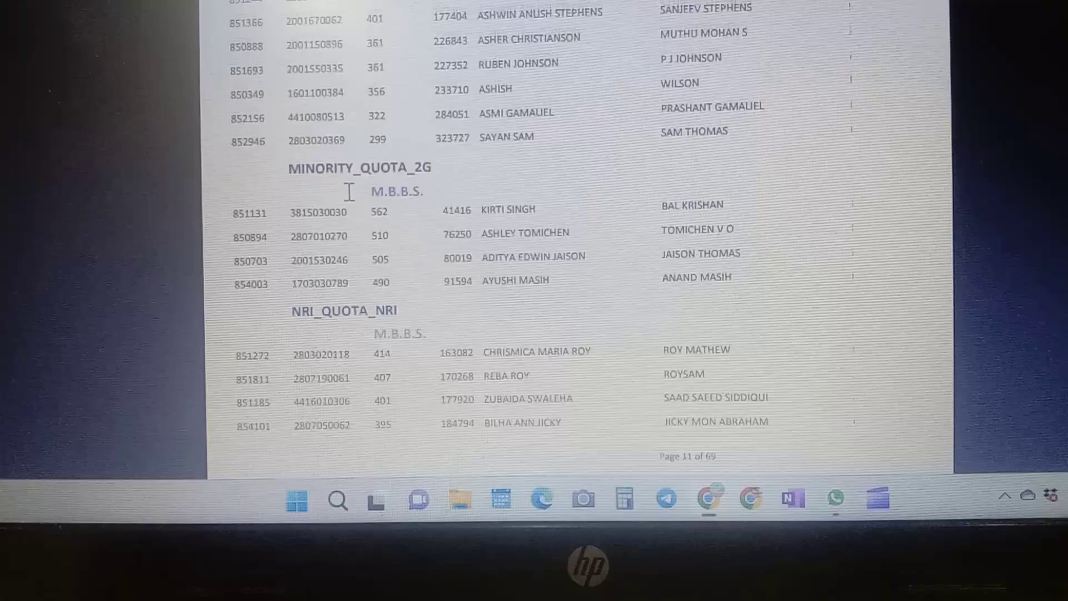
{"action": "scroll", "coordinate": [306, 221], "scroll_direction": "down", "scroll_amount": 4}
{"action": "scroll", "coordinate": [334, 209], "scroll_direction": "down", "scroll_amount": 5}
{"action": "scroll", "coordinate": [367, 200], "scroll_direction": "down", "scroll_amount": 3}
{"action": "scroll", "coordinate": [370, 196], "scroll_direction": "down", "scroll_amount": 5}
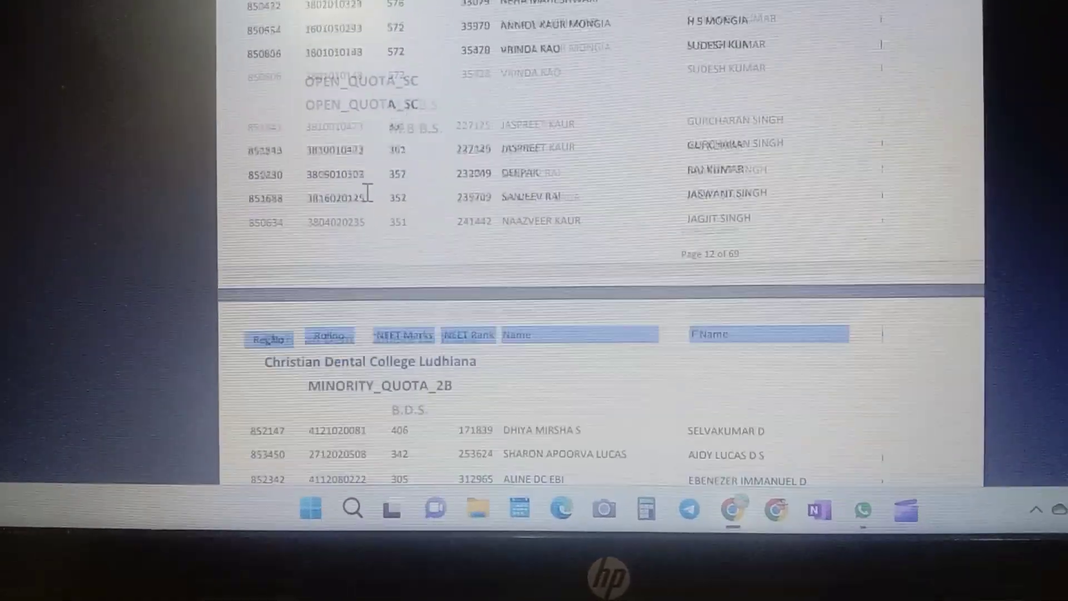
{"action": "scroll", "coordinate": [371, 201], "scroll_direction": "down", "scroll_amount": 4}
{"action": "scroll", "coordinate": [371, 208], "scroll_direction": "down", "scroll_amount": 5}
{"action": "scroll", "coordinate": [375, 233], "scroll_direction": "down", "scroll_amount": 5}
{"action": "scroll", "coordinate": [376, 232], "scroll_direction": "down", "scroll_amount": 5}
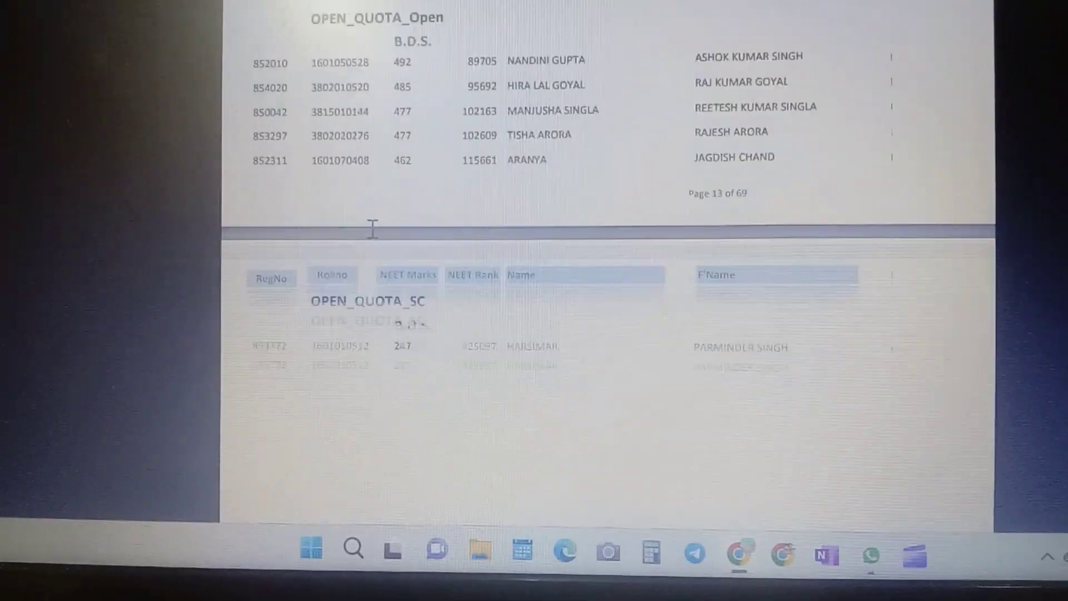
{"action": "scroll", "coordinate": [372, 232], "scroll_direction": "down", "scroll_amount": 5}
{"action": "scroll", "coordinate": [365, 232], "scroll_direction": "down", "scroll_amount": 5}
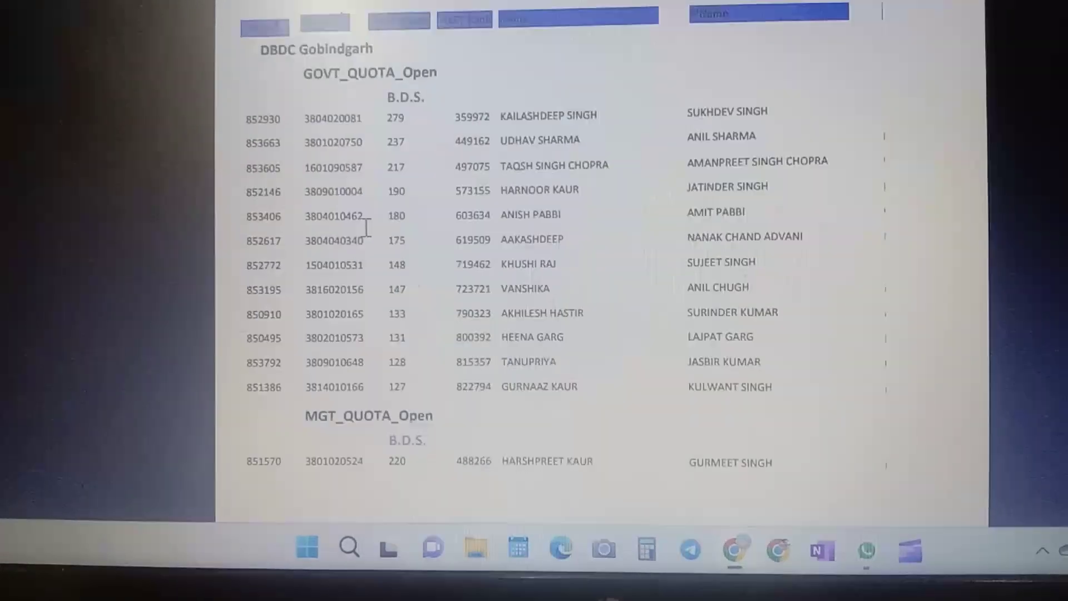
{"action": "scroll", "coordinate": [368, 230], "scroll_direction": "down", "scroll_amount": 3}
{"action": "scroll", "coordinate": [367, 234], "scroll_direction": "down", "scroll_amount": 5}
{"action": "scroll", "coordinate": [361, 228], "scroll_direction": "down", "scroll_amount": 5}
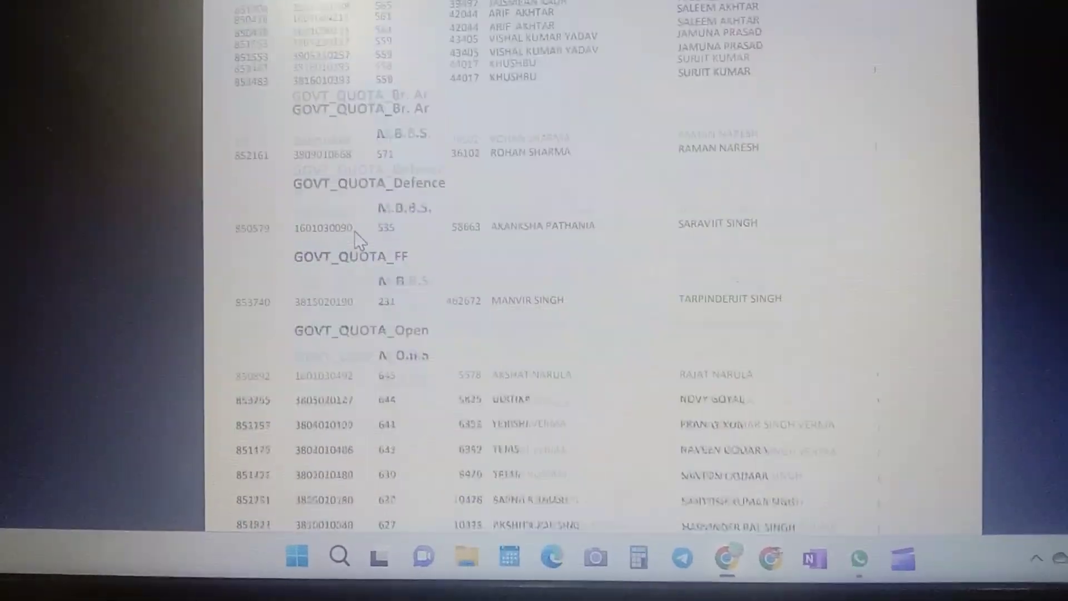
{"action": "scroll", "coordinate": [355, 231], "scroll_direction": "down", "scroll_amount": 5}
{"action": "scroll", "coordinate": [355, 226], "scroll_direction": "down", "scroll_amount": 4}
{"action": "scroll", "coordinate": [354, 218], "scroll_direction": "down", "scroll_amount": 5}
{"action": "scroll", "coordinate": [355, 206], "scroll_direction": "down", "scroll_amount": 5}
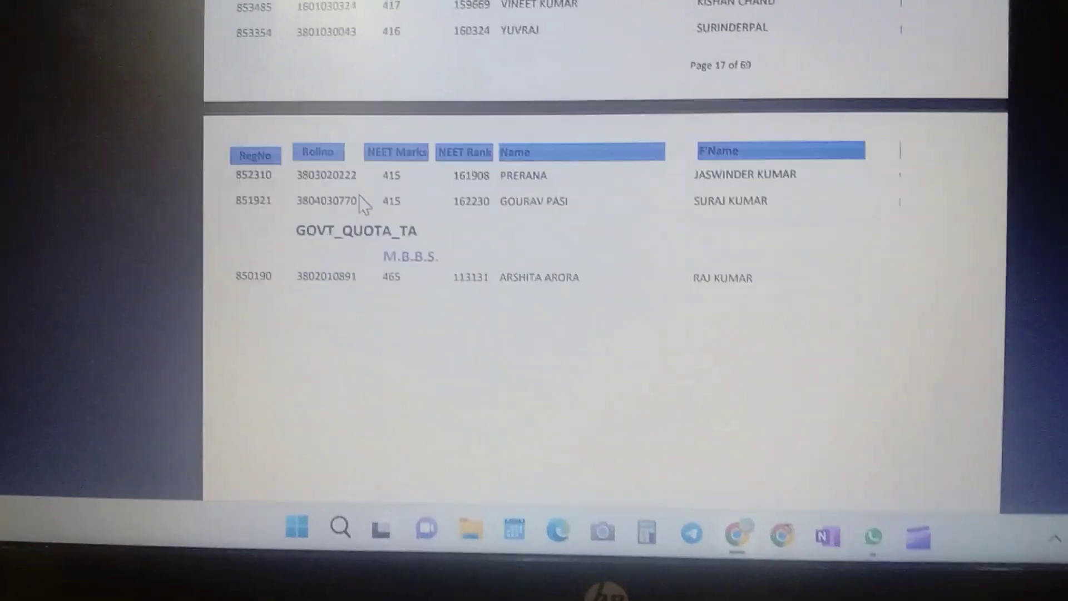
{"action": "scroll", "coordinate": [359, 194], "scroll_direction": "down", "scroll_amount": 3}
{"action": "scroll", "coordinate": [357, 234], "scroll_direction": "down", "scroll_amount": 4}
{"action": "scroll", "coordinate": [358, 238], "scroll_direction": "down", "scroll_amount": 5}
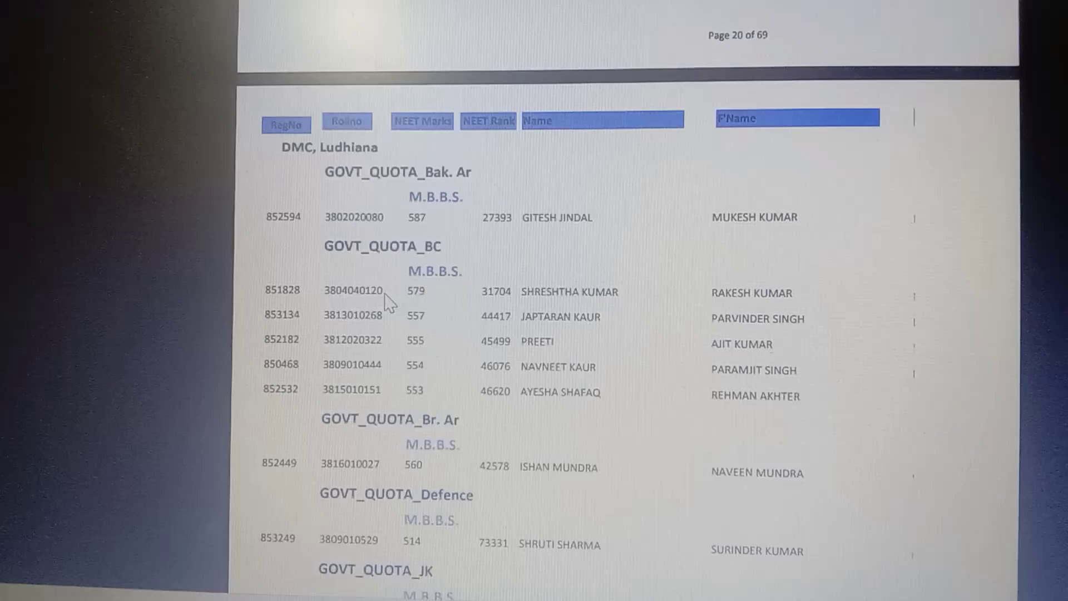
{"action": "scroll", "coordinate": [388, 300], "scroll_direction": "down", "scroll_amount": 5}
{"action": "scroll", "coordinate": [359, 267], "scroll_direction": "down", "scroll_amount": 5}
{"action": "scroll", "coordinate": [351, 268], "scroll_direction": "down", "scroll_amount": 5}
{"action": "scroll", "coordinate": [343, 278], "scroll_direction": "down", "scroll_amount": 4}
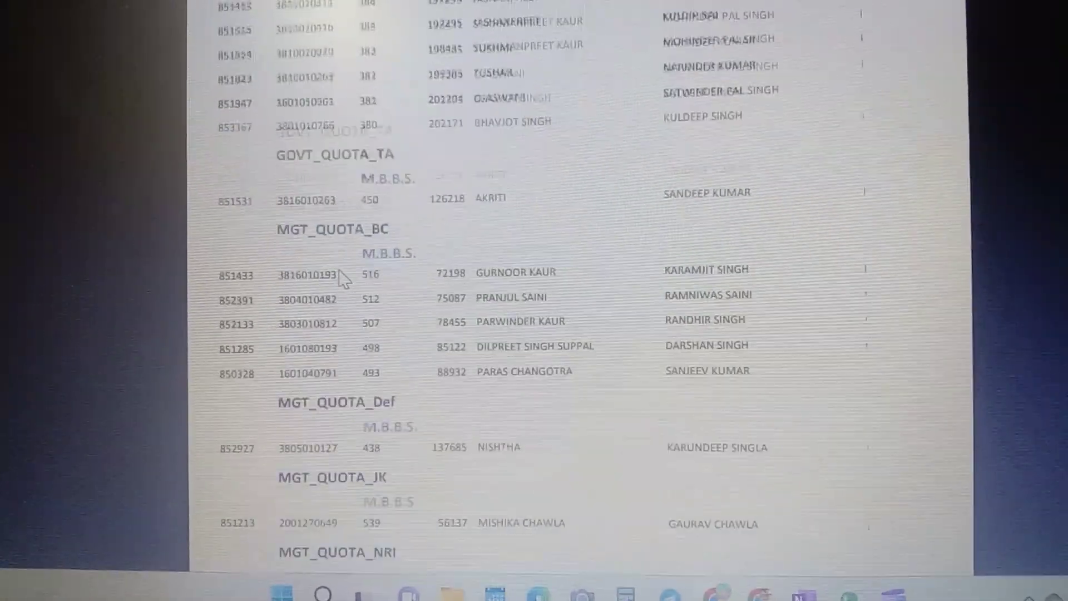
{"action": "scroll", "coordinate": [344, 277], "scroll_direction": "down", "scroll_amount": 5}
{"action": "scroll", "coordinate": [343, 278], "scroll_direction": "down", "scroll_amount": 5}
{"action": "scroll", "coordinate": [345, 267], "scroll_direction": "down", "scroll_amount": 5}
{"action": "scroll", "coordinate": [348, 256], "scroll_direction": "down", "scroll_amount": 4}
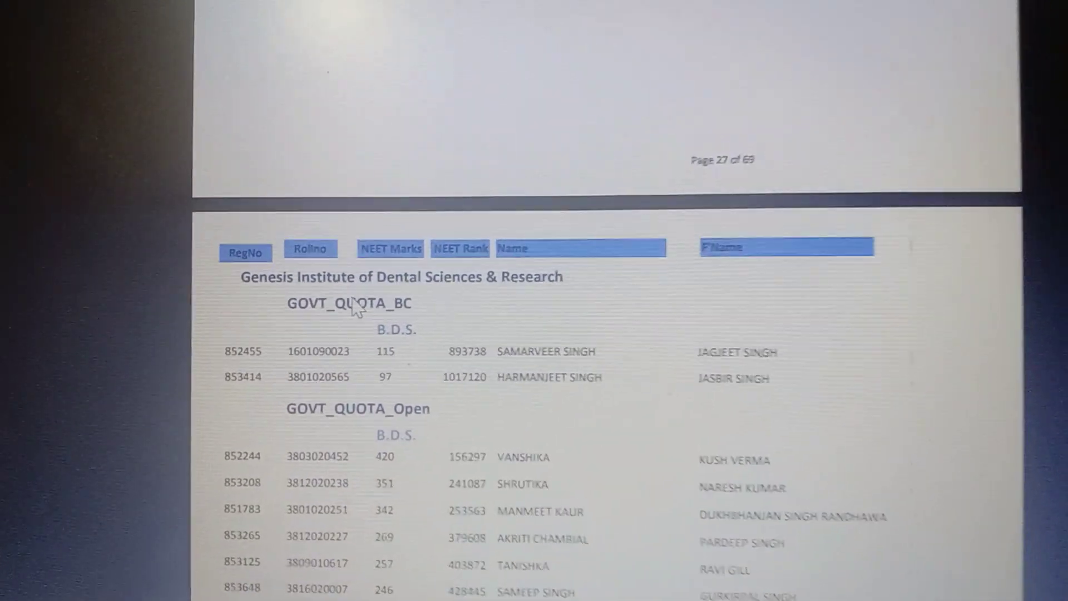
{"action": "scroll", "coordinate": [357, 309], "scroll_direction": "down", "scroll_amount": 6}
{"action": "scroll", "coordinate": [350, 305], "scroll_direction": "down", "scroll_amount": 3}
{"action": "scroll", "coordinate": [334, 300], "scroll_direction": "down", "scroll_amount": 4}
{"action": "scroll", "coordinate": [292, 300], "scroll_direction": "down", "scroll_amount": 2}
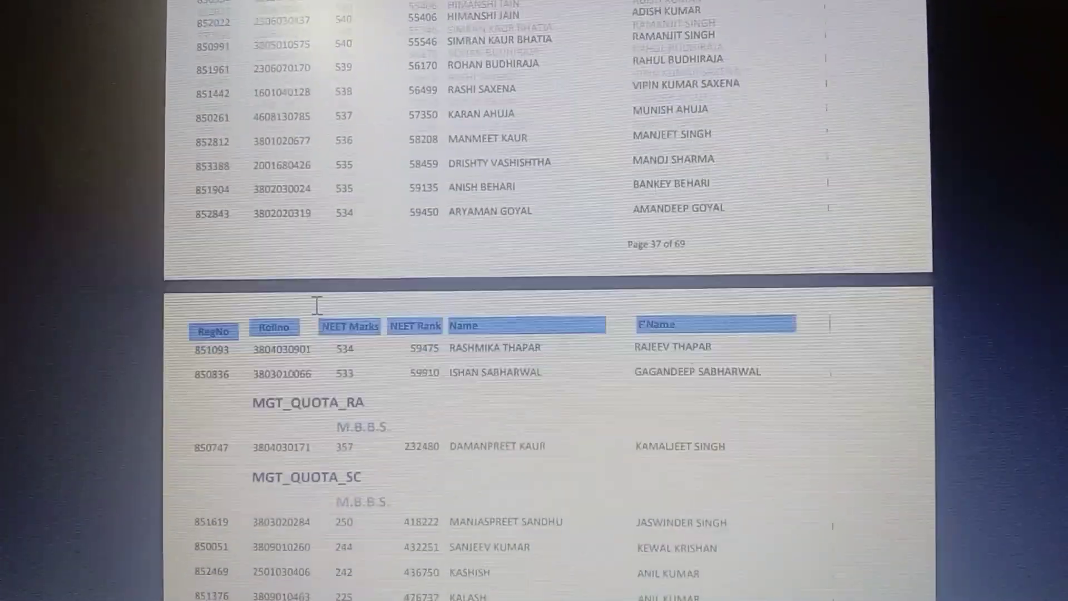
{"action": "scroll", "coordinate": [316, 308], "scroll_direction": "down", "scroll_amount": 2}
{"action": "scroll", "coordinate": [315, 301], "scroll_direction": "down", "scroll_amount": 3}
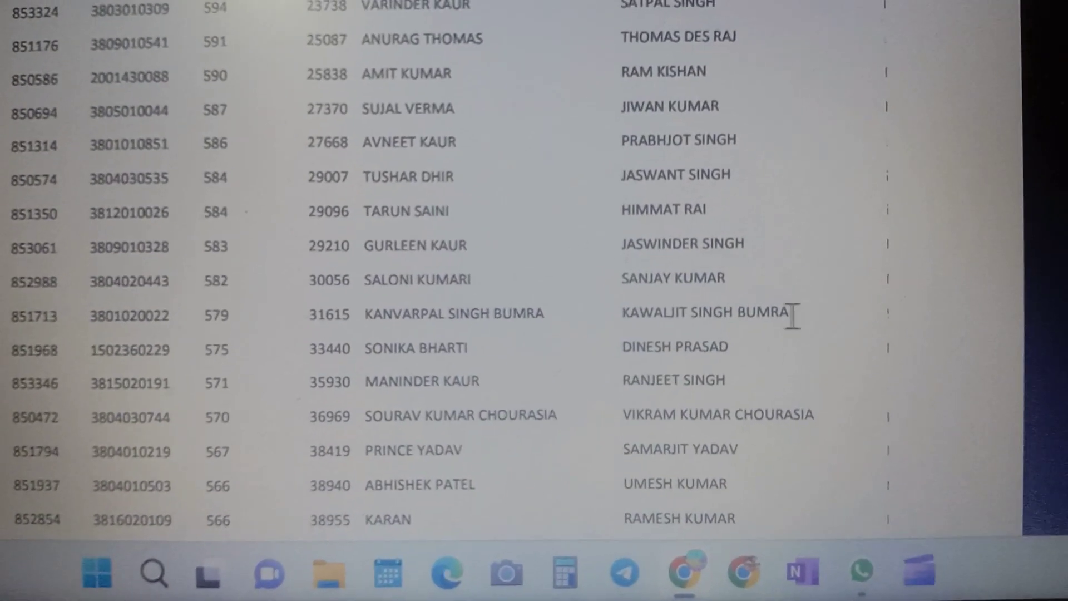
Highlight the GMC Amritsar candidate row with NEET rank 31615 and 579 marks.
{"action": "left_click_drag", "start_coordinate": [821, 305], "coordinate": [756, 304]}
{"action": "left_click_drag", "start_coordinate": [99, 422], "coordinate": [27, 338]}
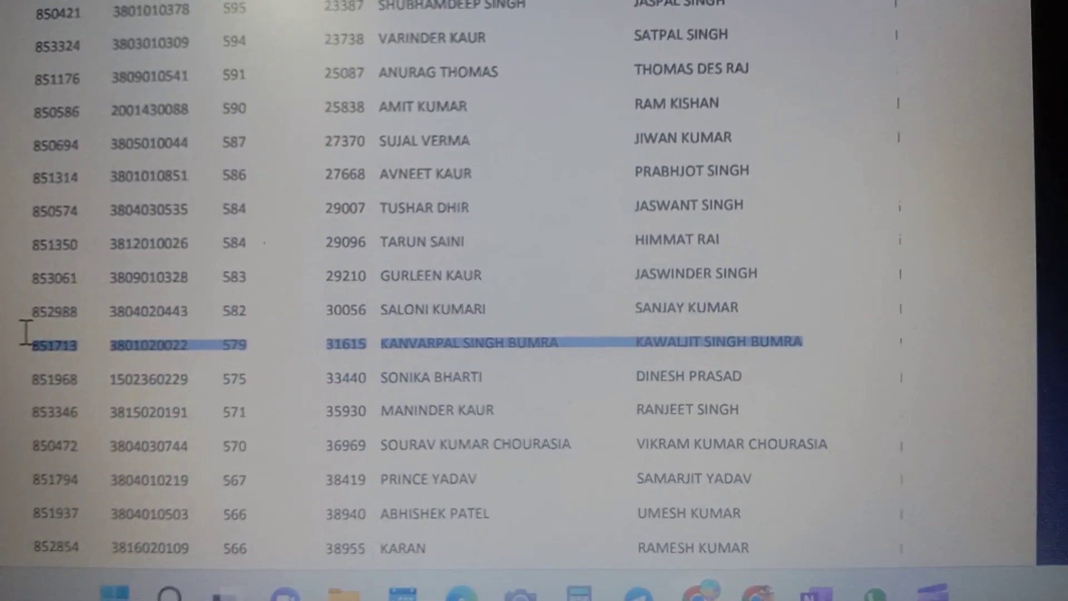